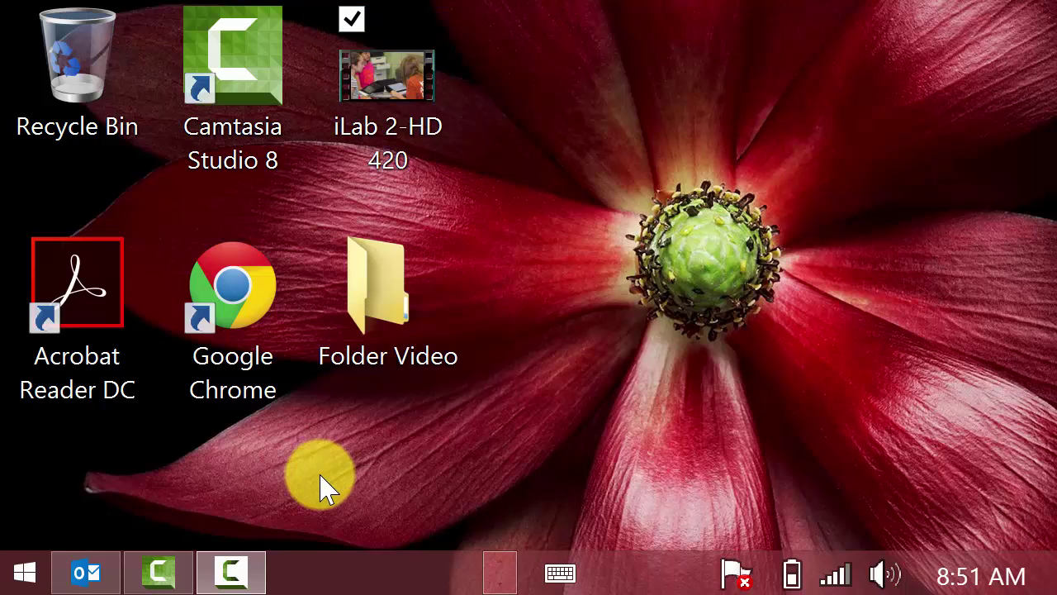
Step: Bring Chrome forward and create a folder named 'Video Folder' in My Drive
left_click(500, 570)
left_click(468, 576)
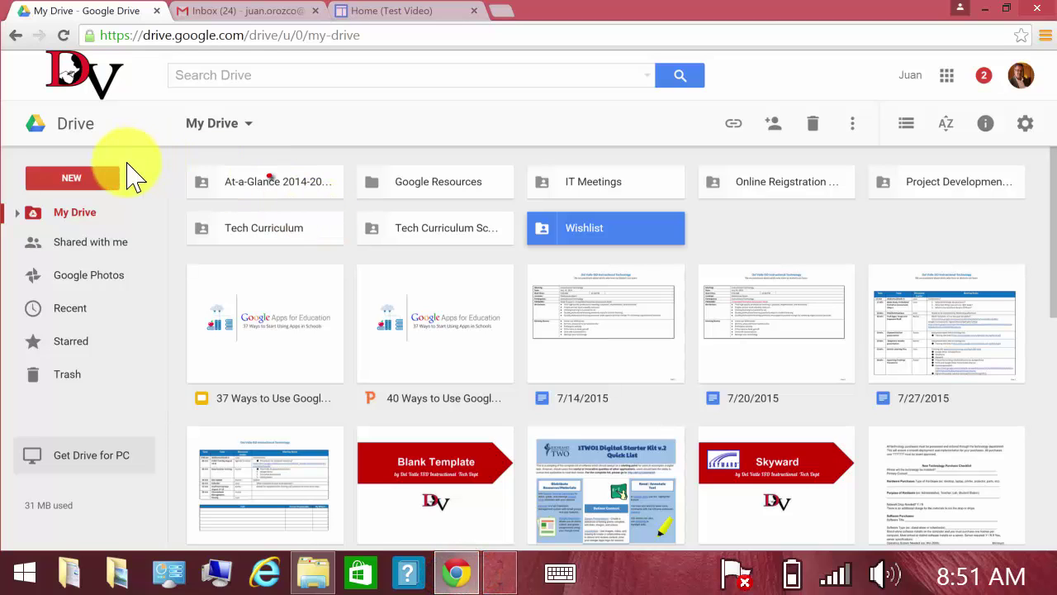
left_click(98, 186)
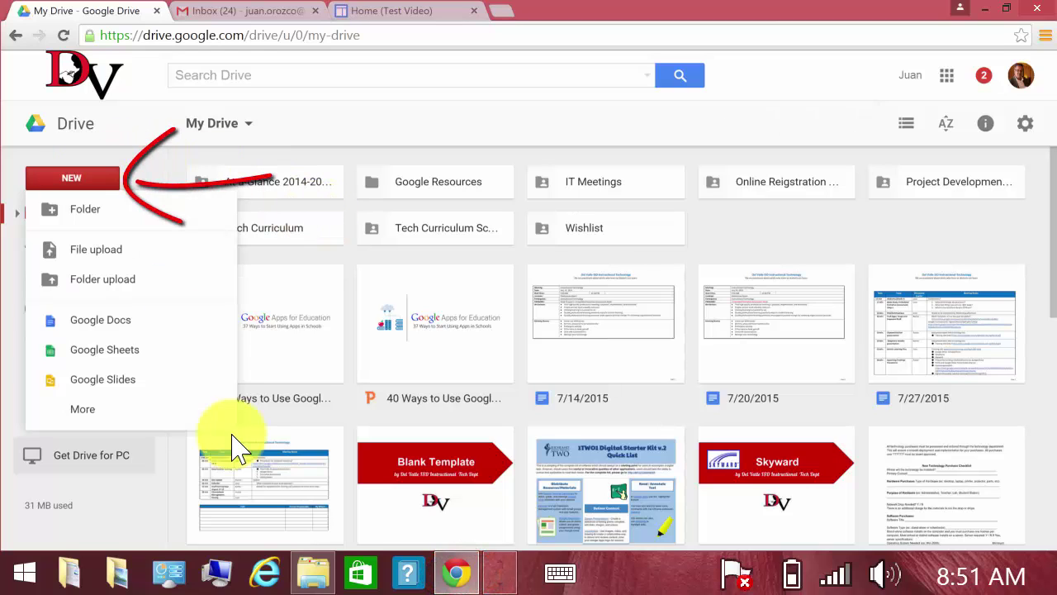
left_click(86, 209)
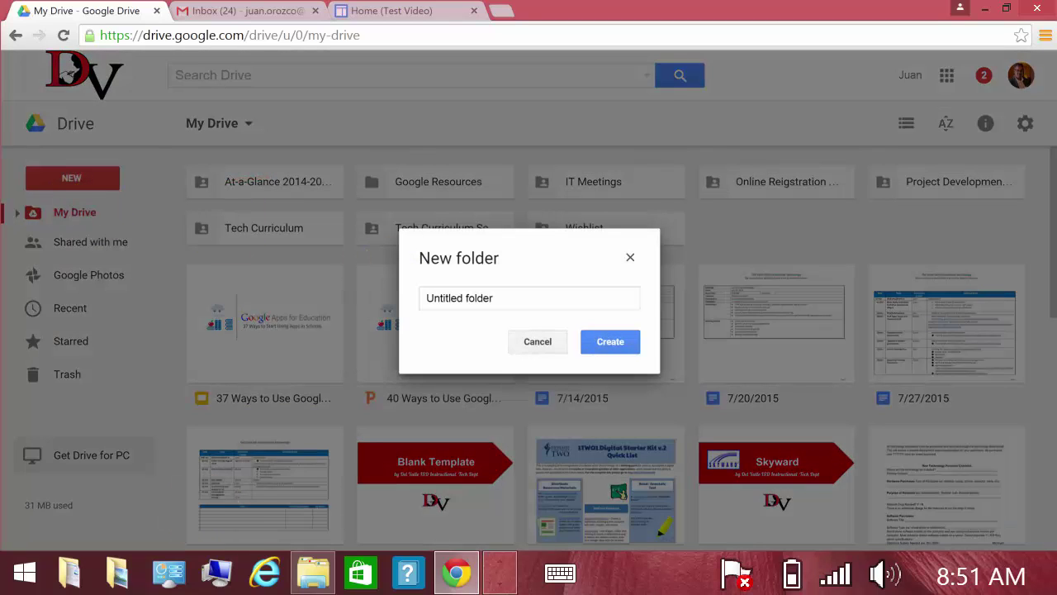
left_click_drag(438, 306, 477, 305)
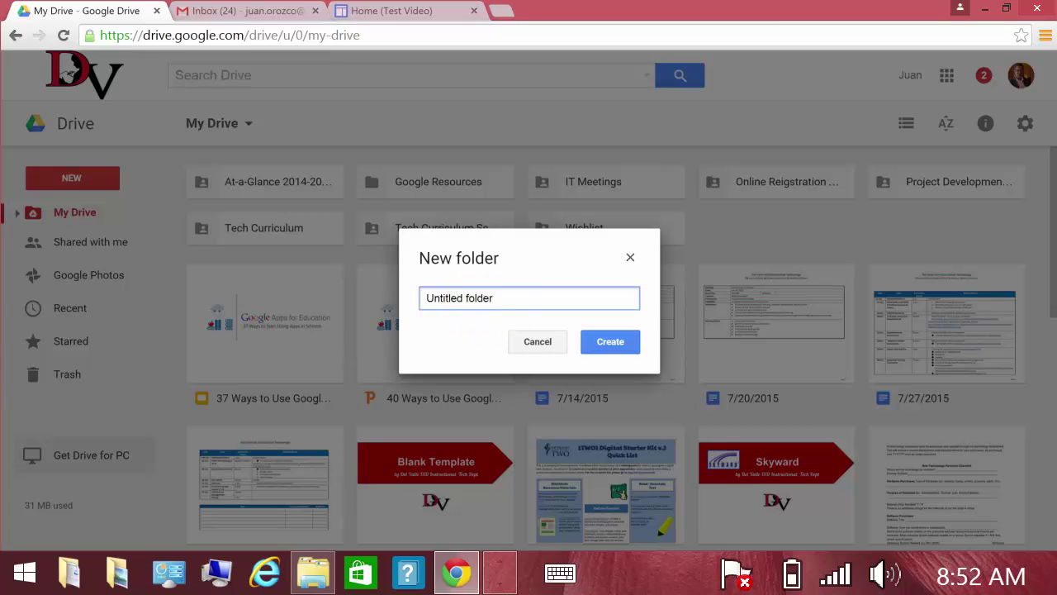
left_click_drag(493, 298, 421, 298)
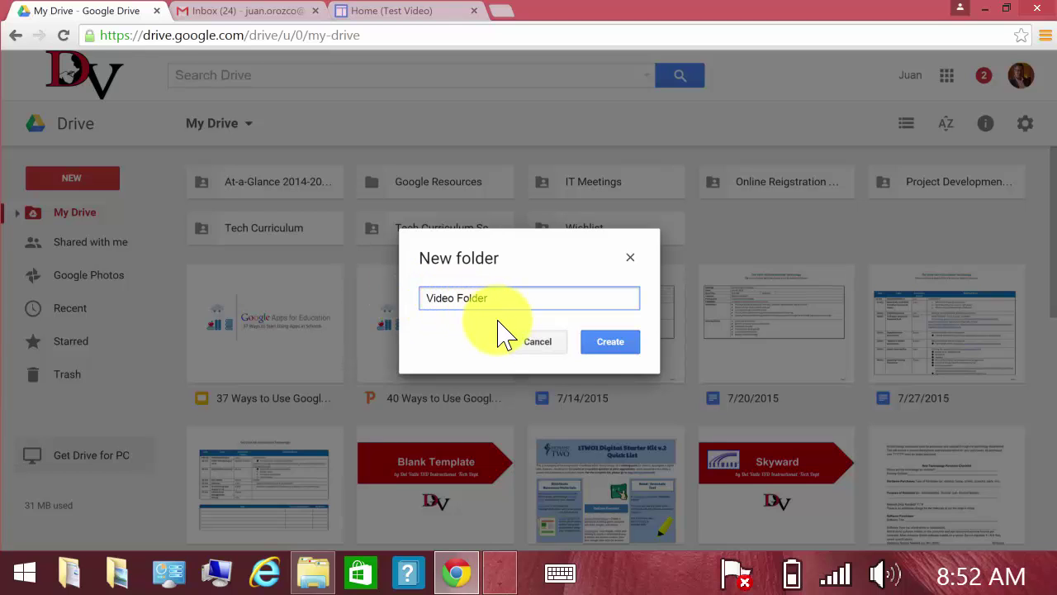
left_click(612, 345)
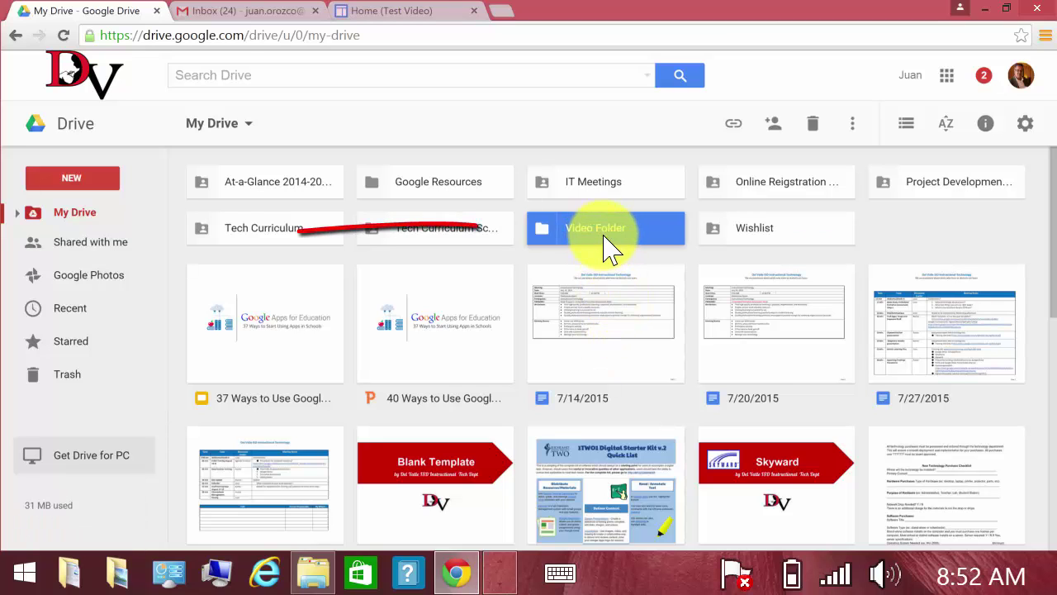
Step: Drag iLab 2-HD 420.mov from the desktop into Drive's Video Folder to upload it
left_click(1014, 10)
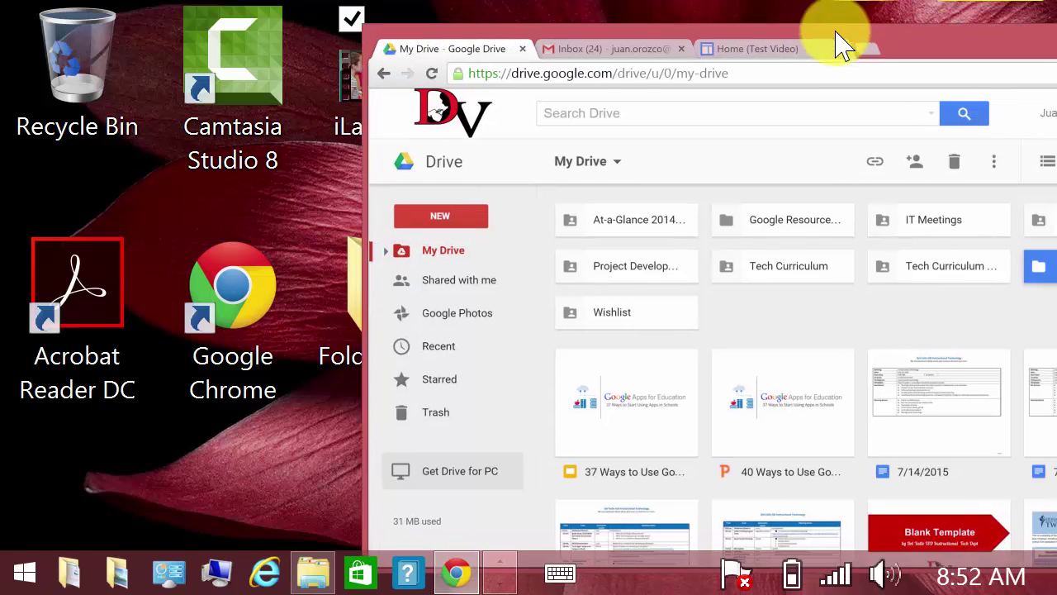
left_click_drag(838, 45, 731, 41)
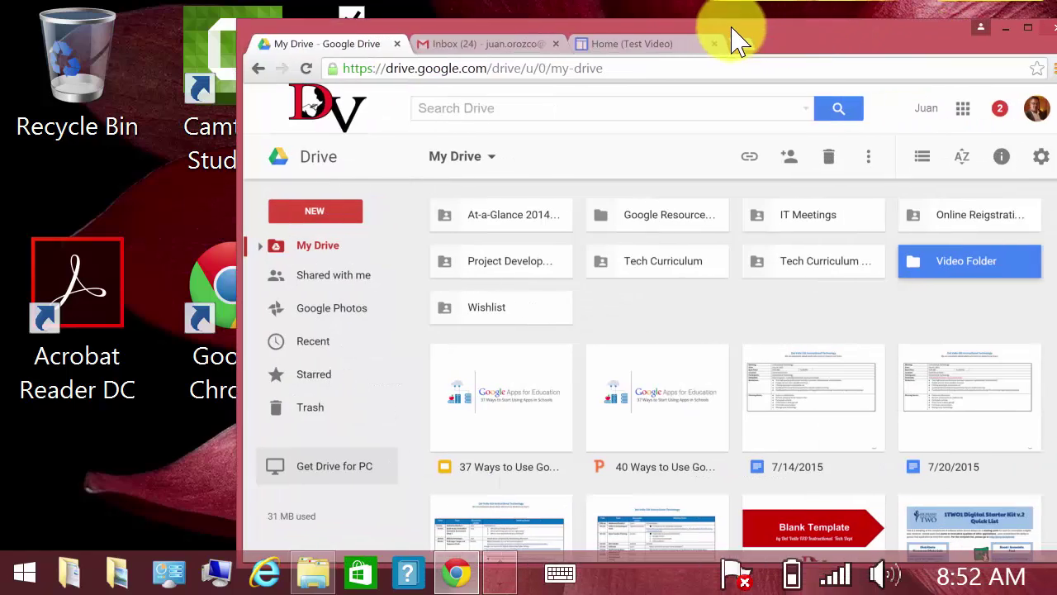
double_click(958, 273)
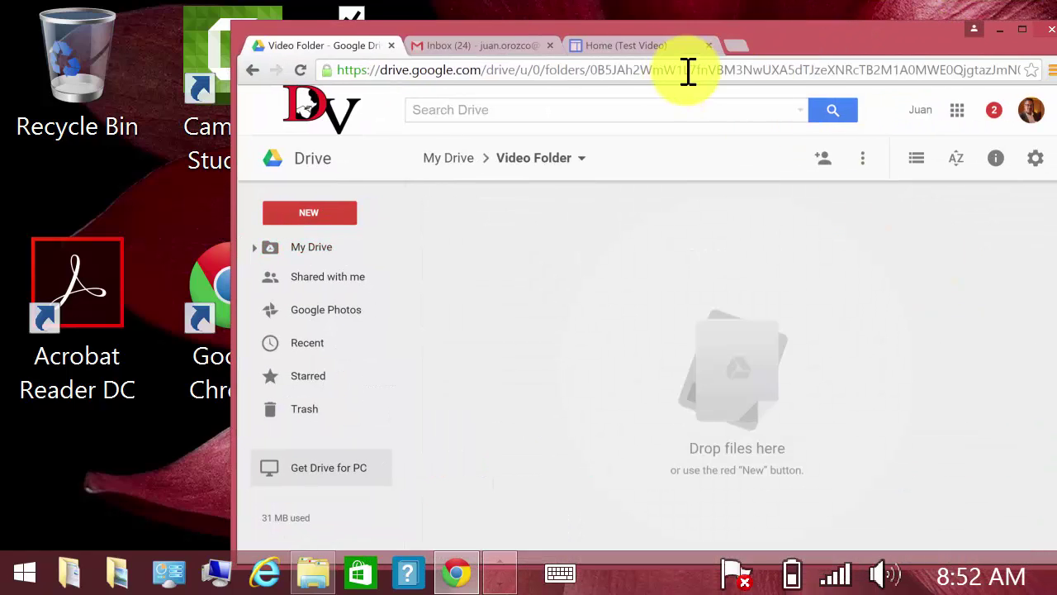
left_click_drag(769, 43, 955, 23)
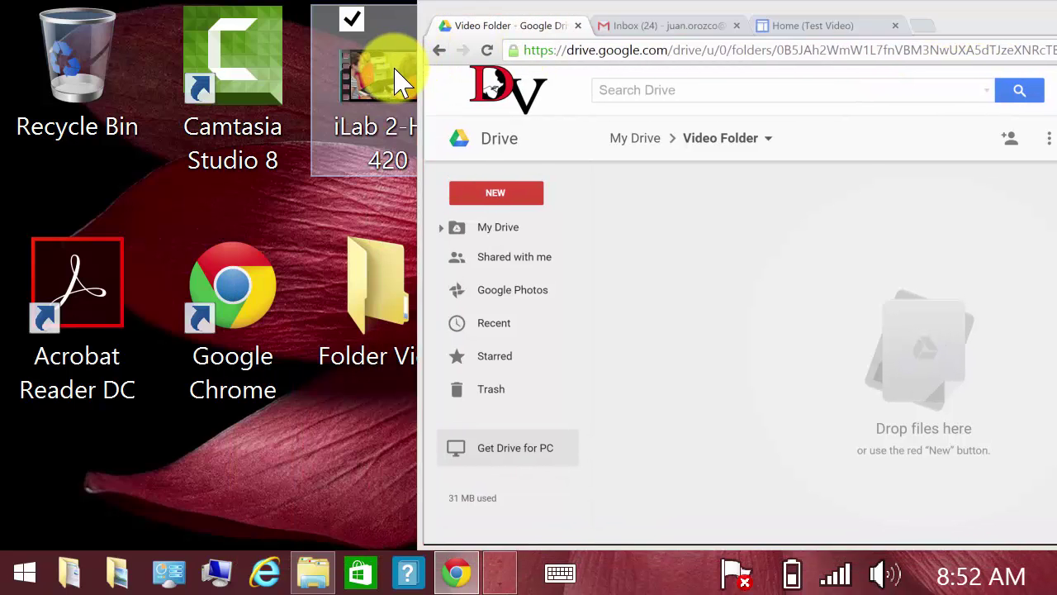
left_click_drag(397, 77, 802, 343)
double_click(977, 27)
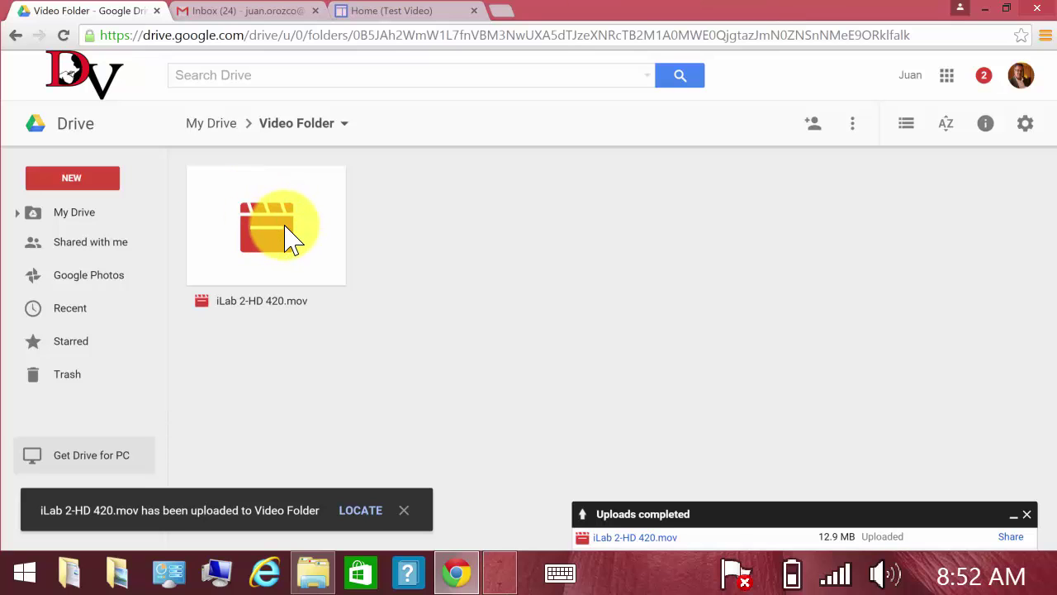
Step: Set iLab 2-HD 420.mov's link sharing to 'On - Anyone with the link'
double_click(288, 238)
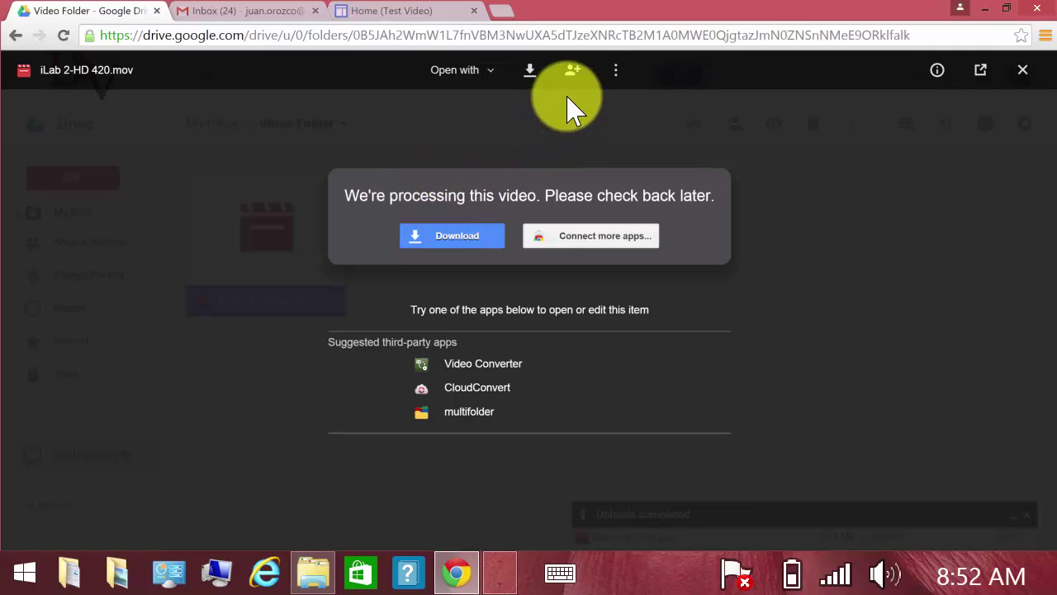
left_click(570, 71)
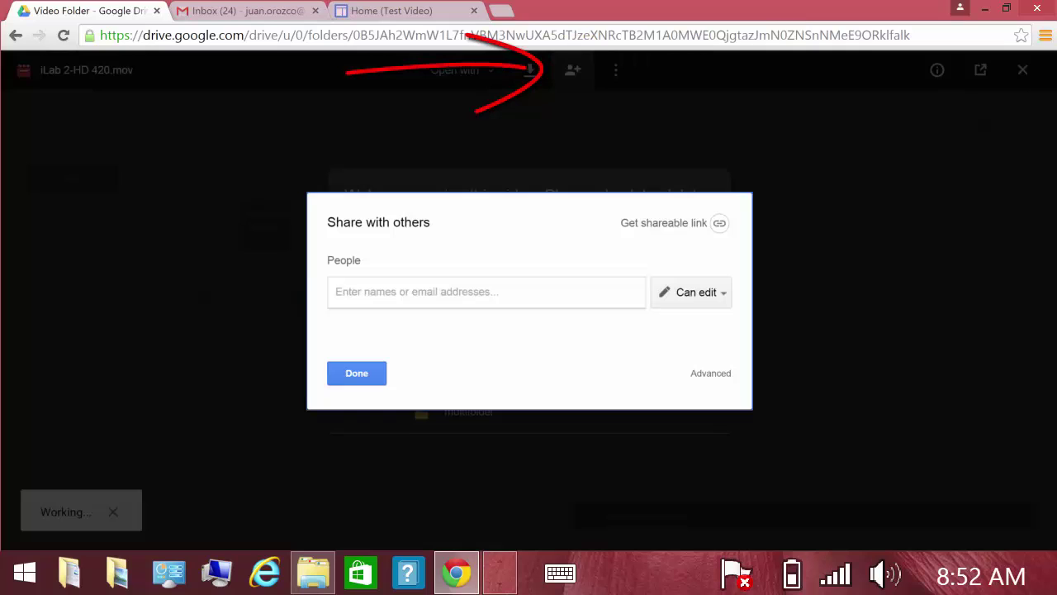
left_click(717, 224)
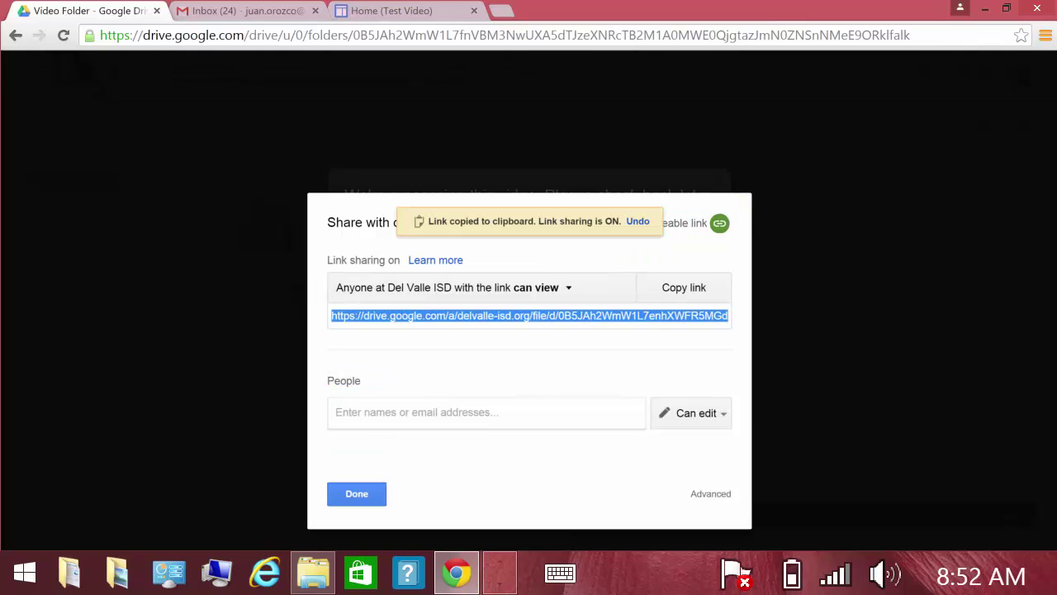
left_click(710, 494)
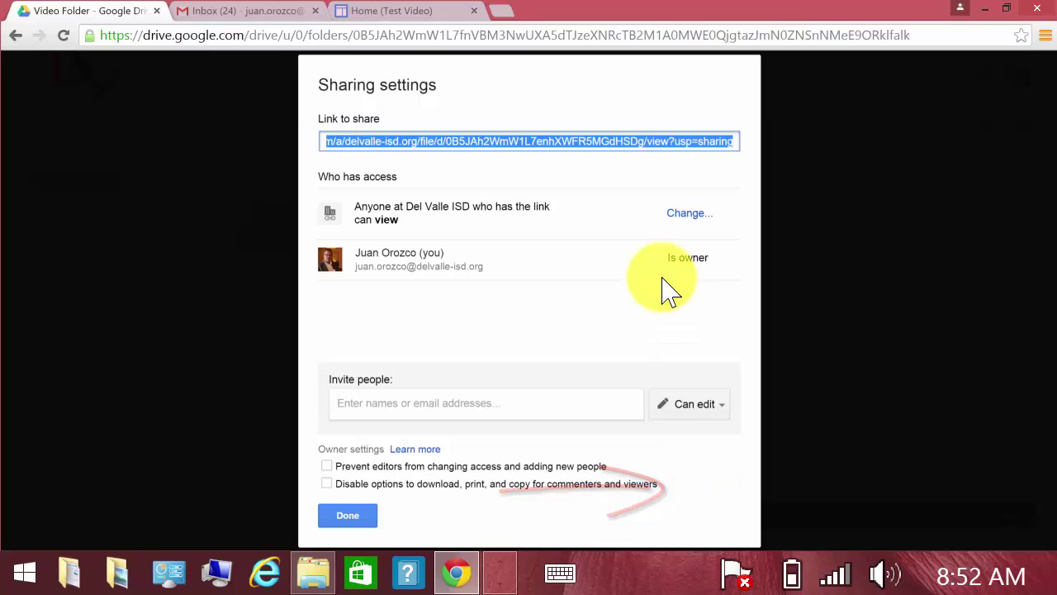
left_click(689, 213)
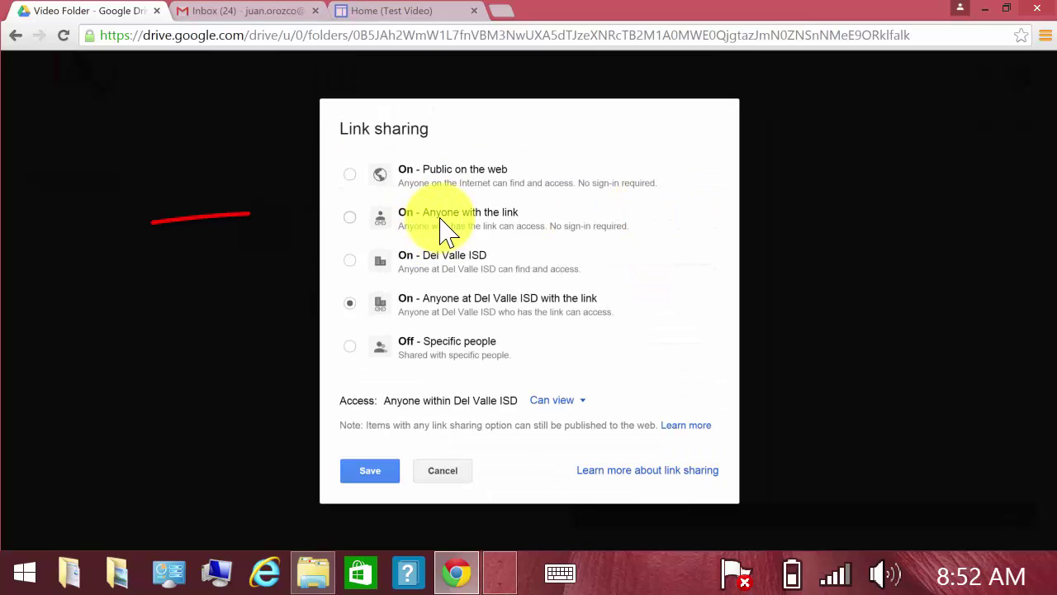
left_click(349, 218)
left_click(372, 472)
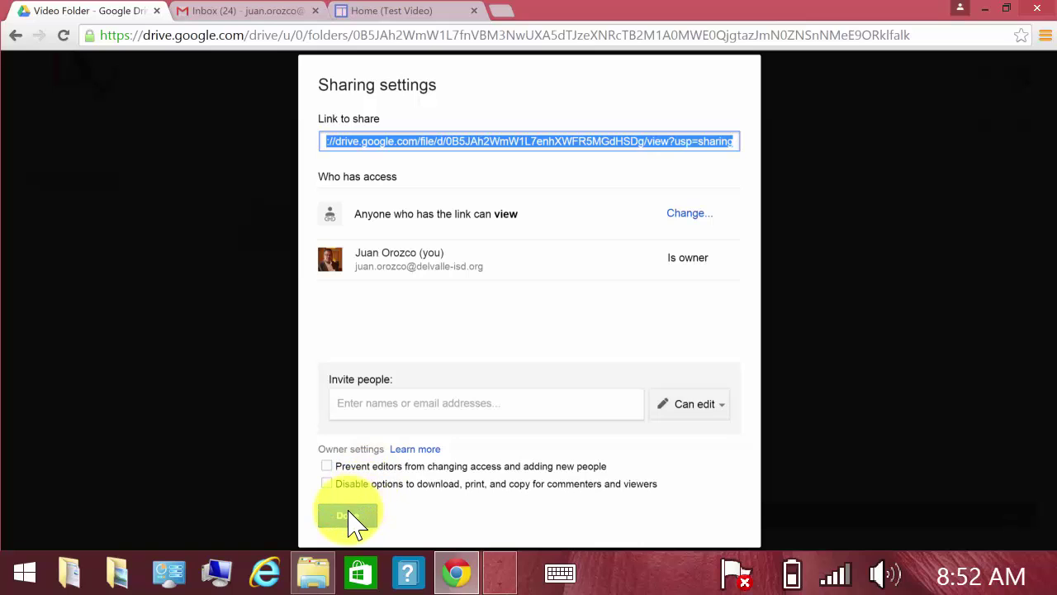
left_click(348, 516)
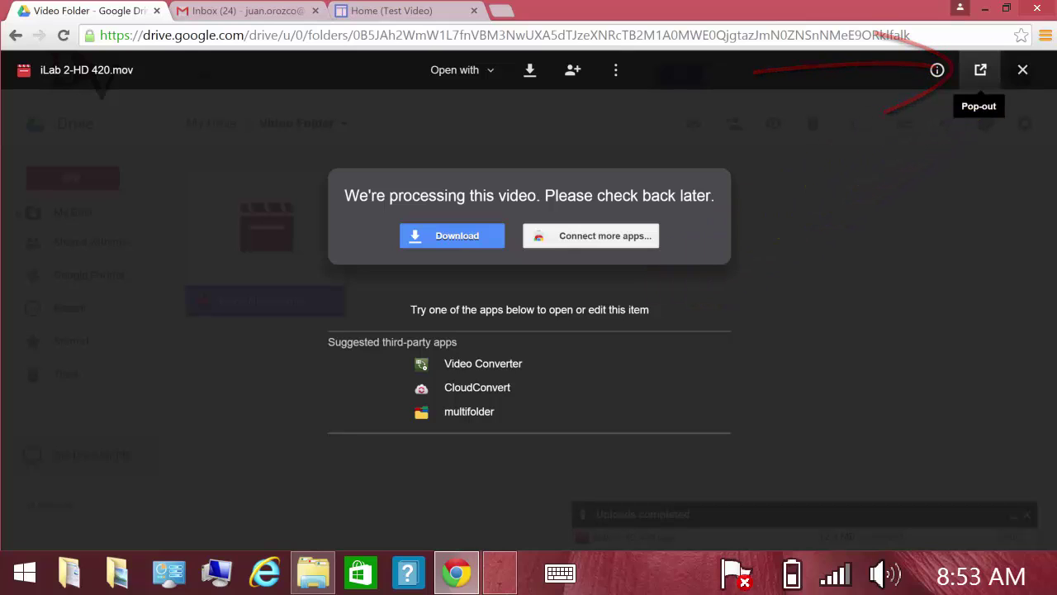
Step: Copy the iframe embed code for iLab 2-HD 420.mov from its Embed item dialog
left_click(979, 71)
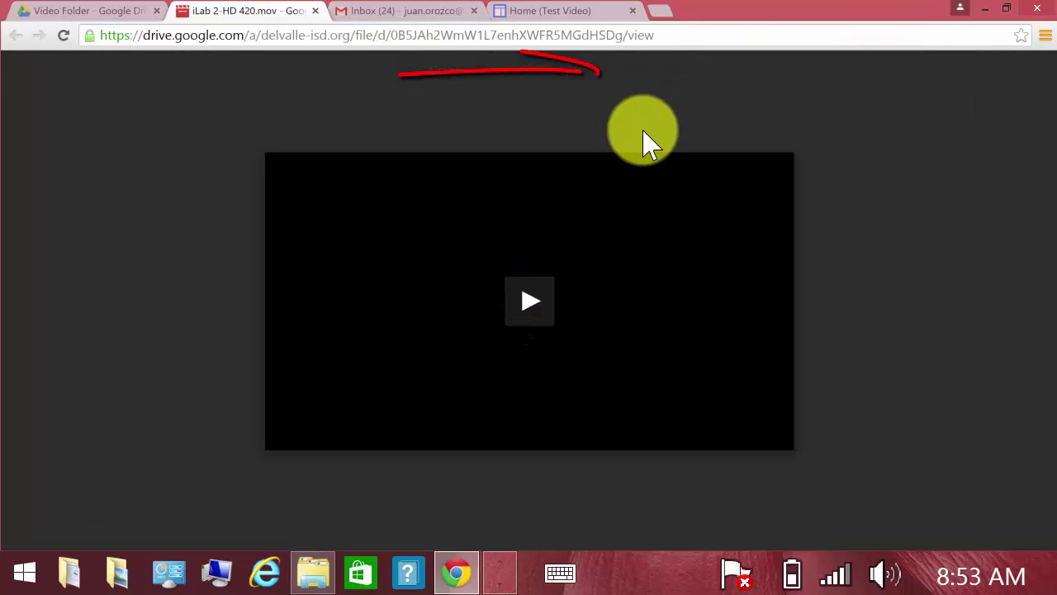
left_click(615, 70)
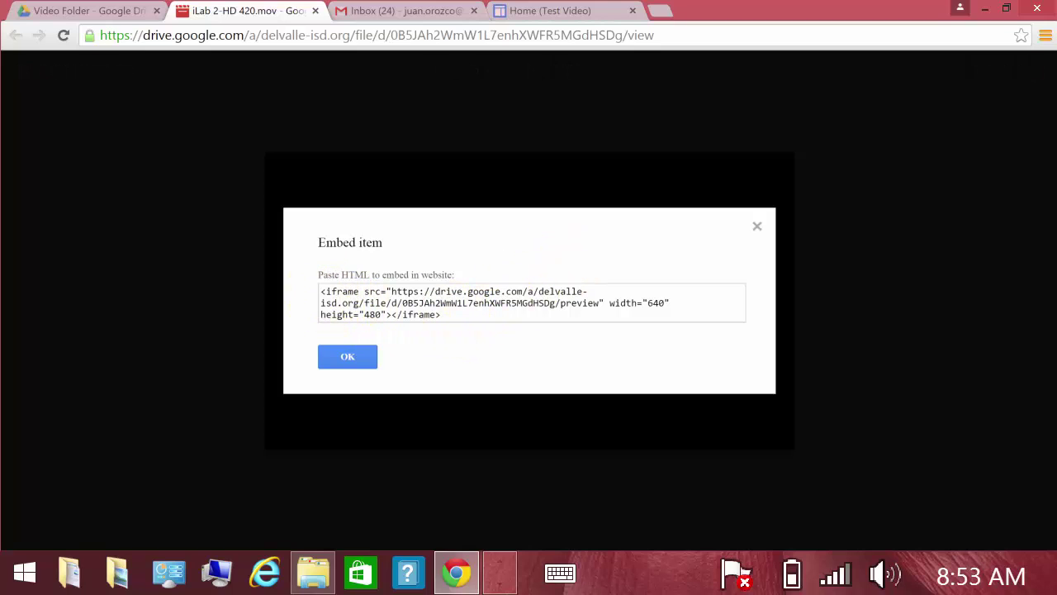
left_click_drag(323, 292, 461, 317)
key("ctrl+c")
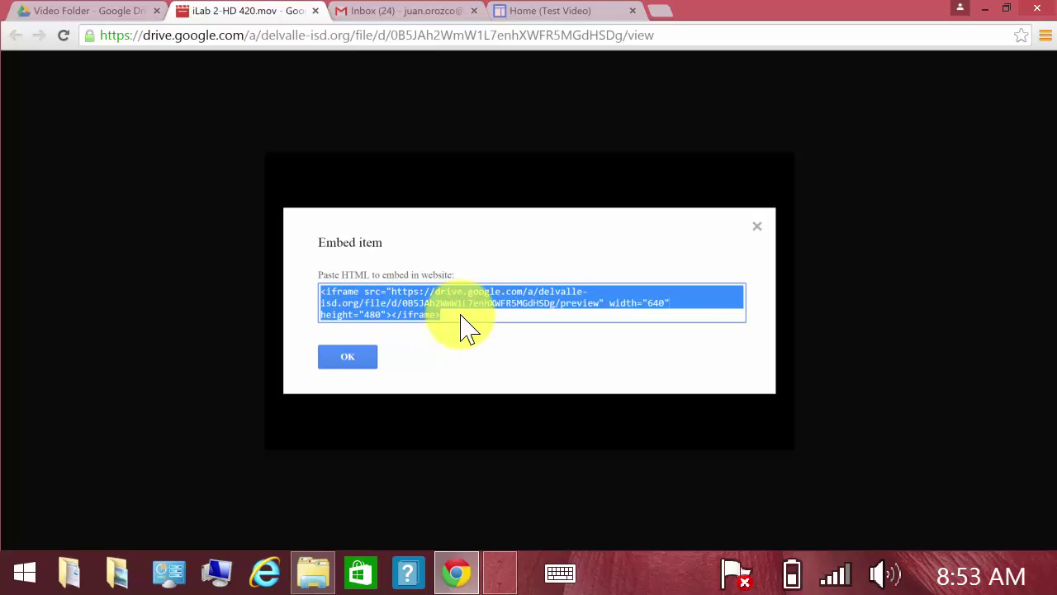
left_click(540, 182)
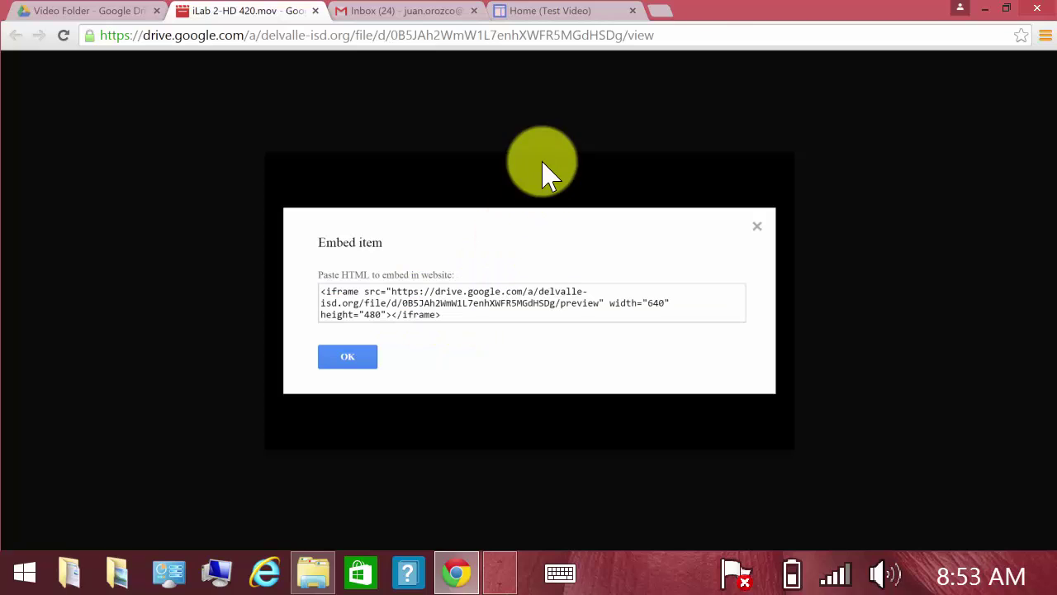
Step: Edit the Test Video Home page and pick the Embed gadget from a gadget search for 'embed'
left_click(551, 11)
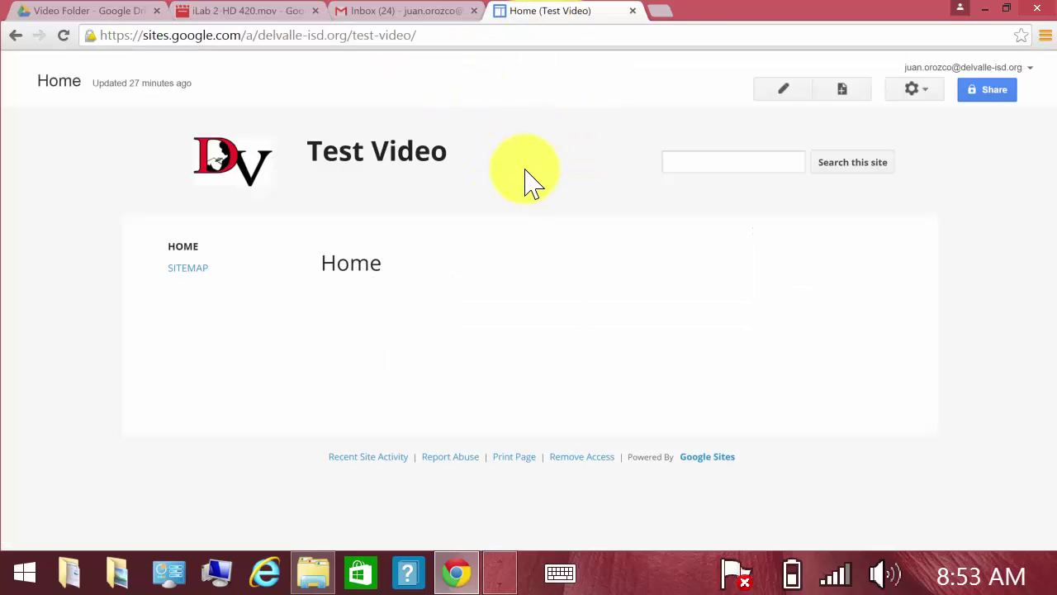
left_click(785, 90)
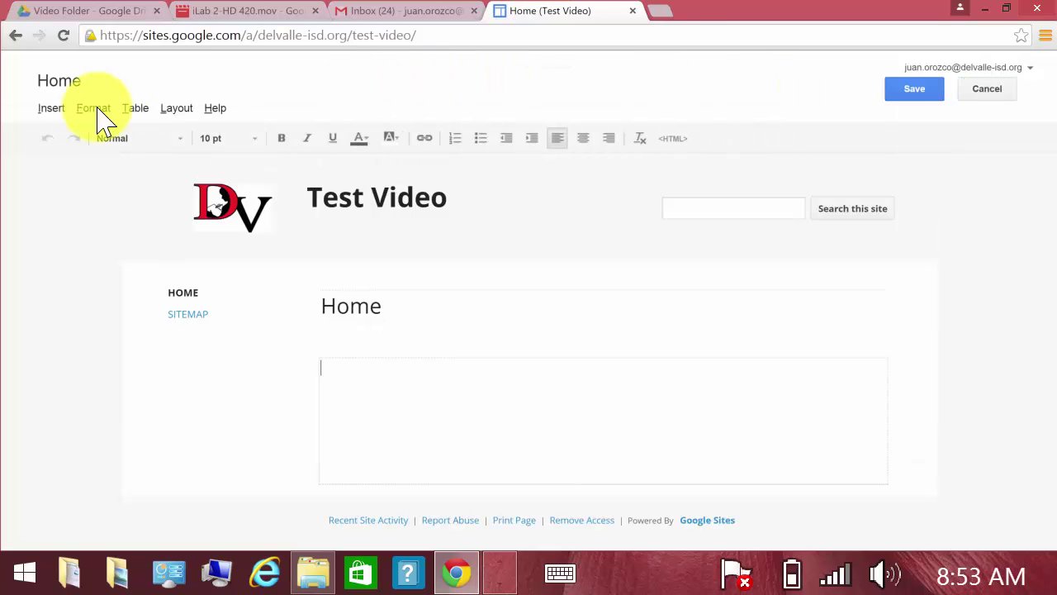
left_click(51, 108)
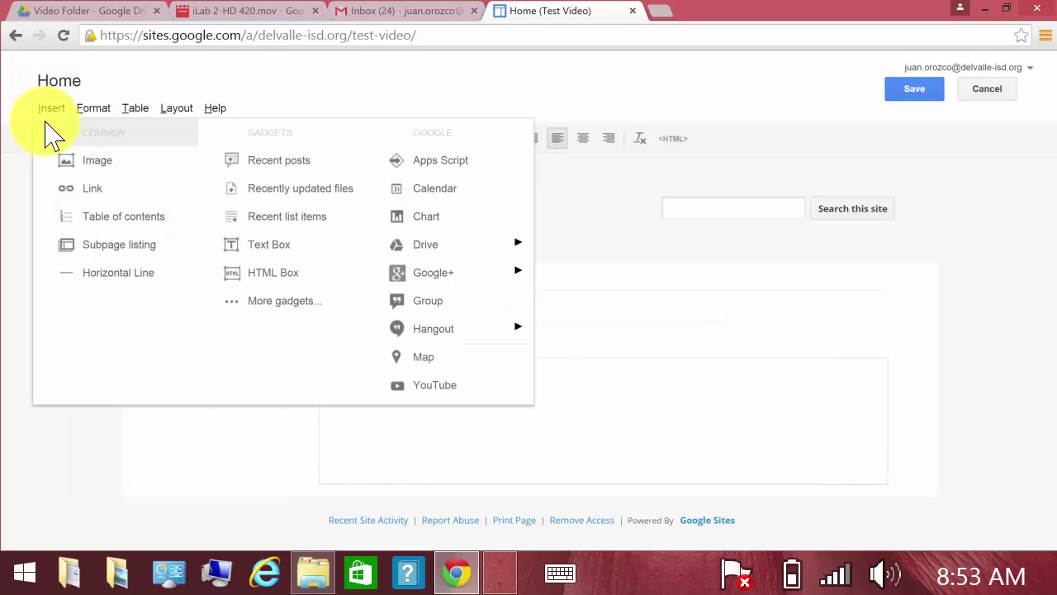
left_click(260, 302)
type("embed")
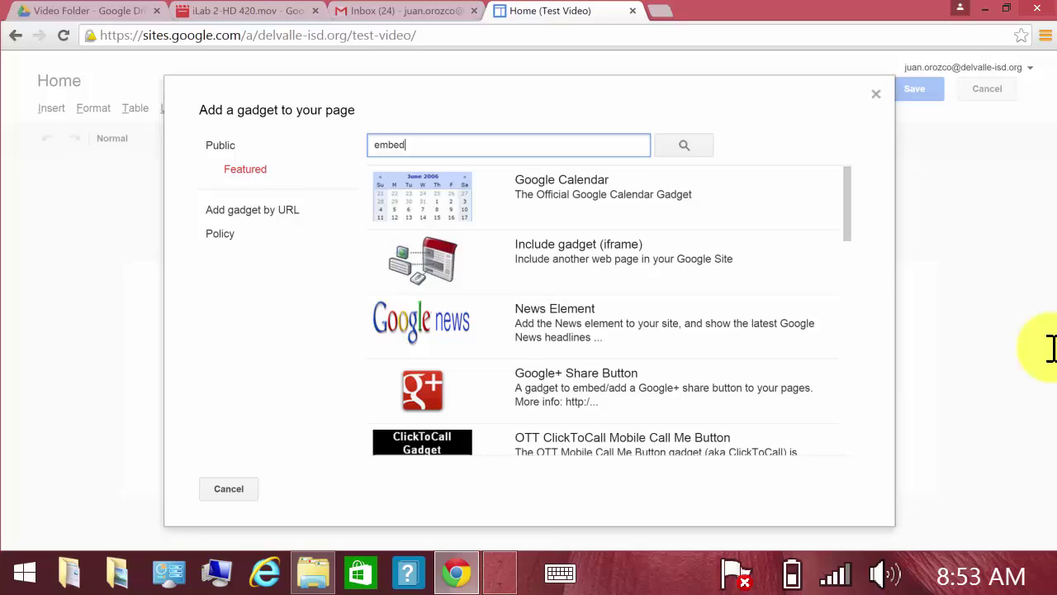
key("Return")
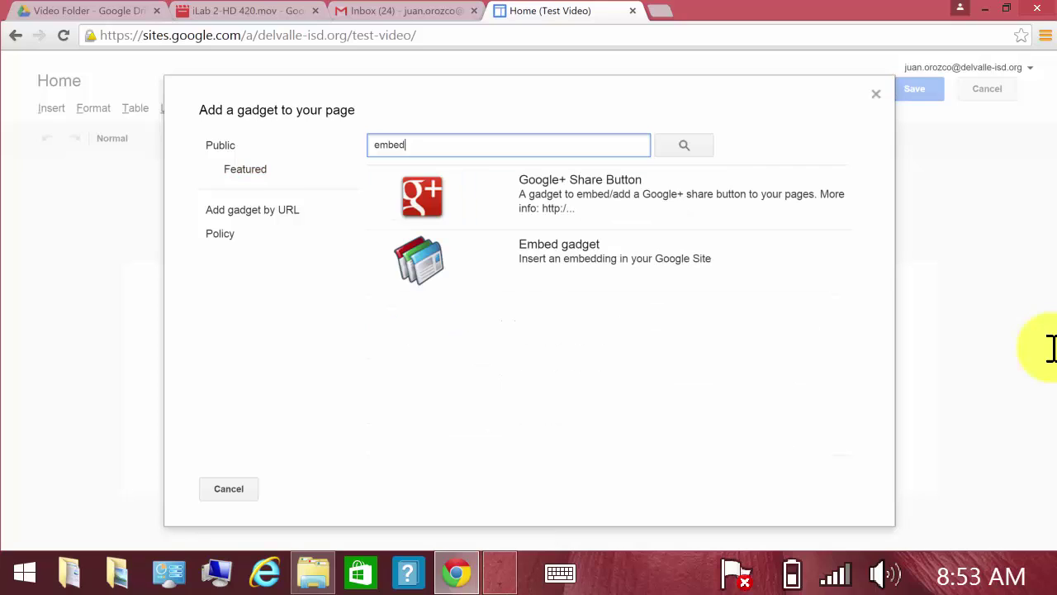
left_click(545, 252)
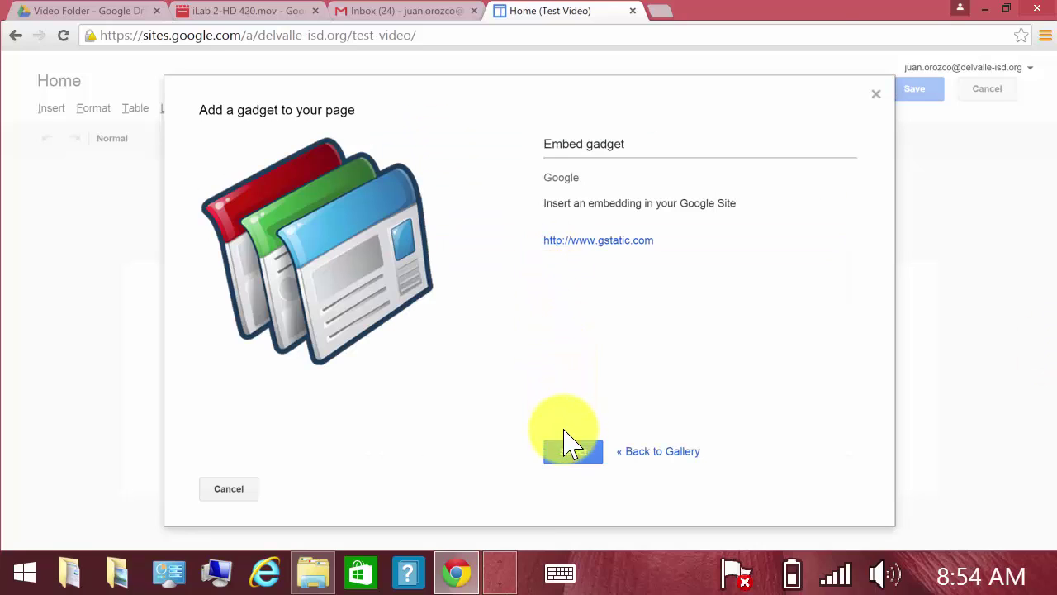
Step: Paste the copied iframe code into the Embed gadget, set width 640 and height 480, and insert it
left_click(570, 446)
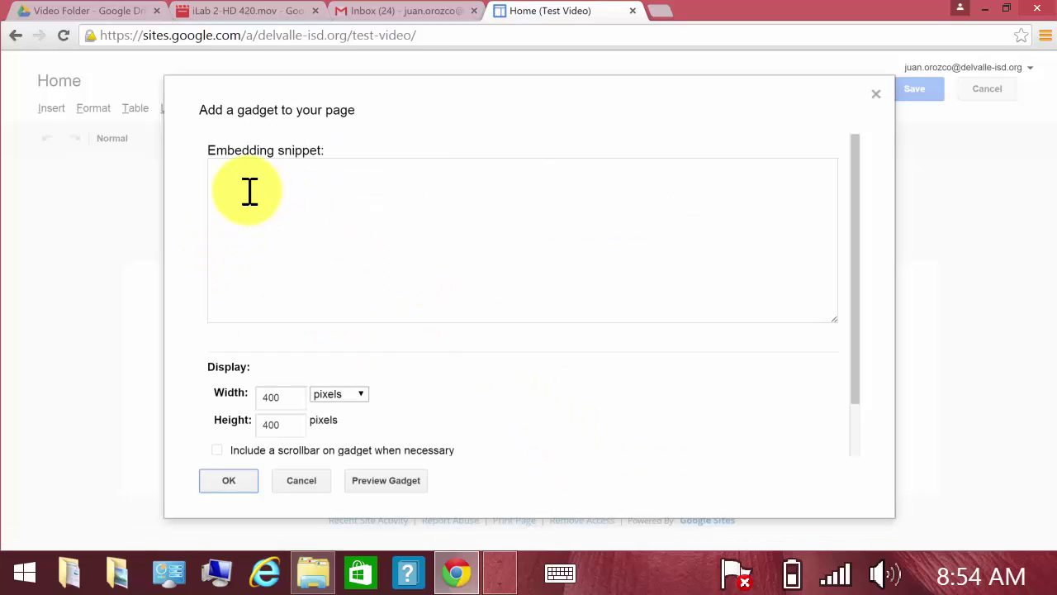
left_click(249, 191)
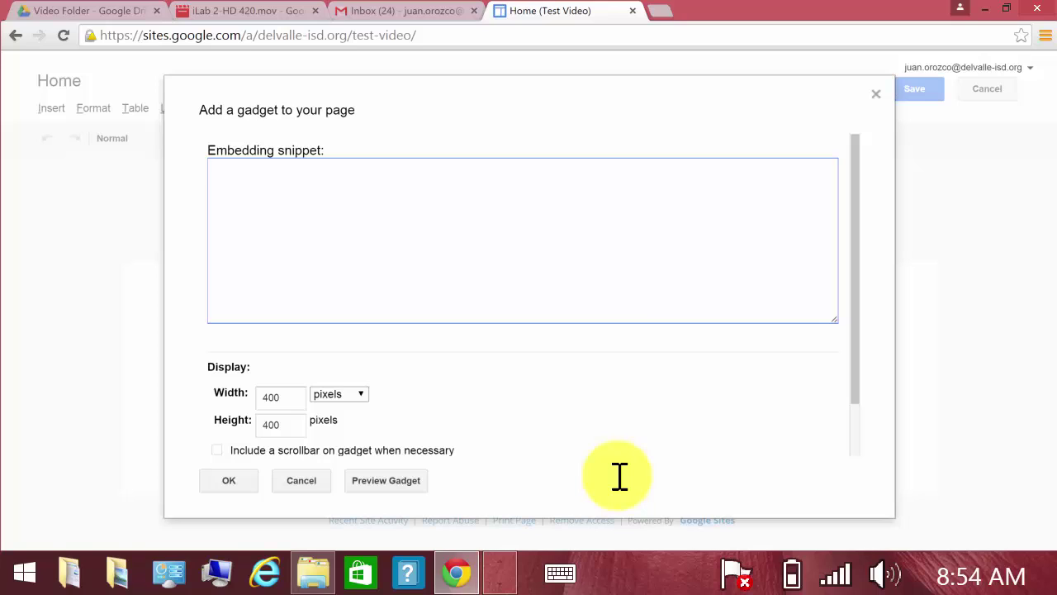
key("ctrl+v")
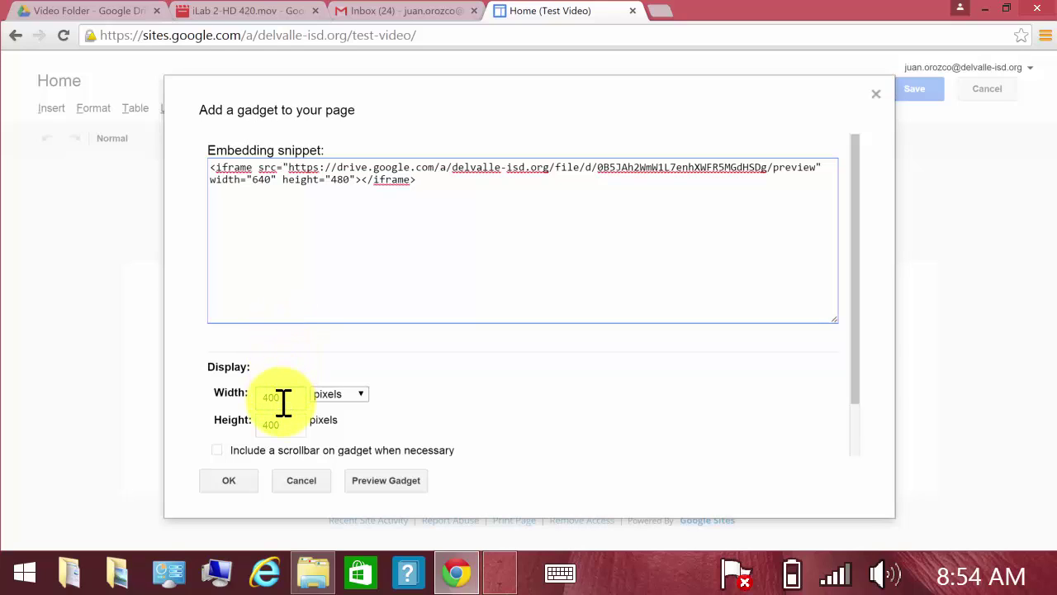
left_click_drag(283, 402, 254, 401)
type("640")
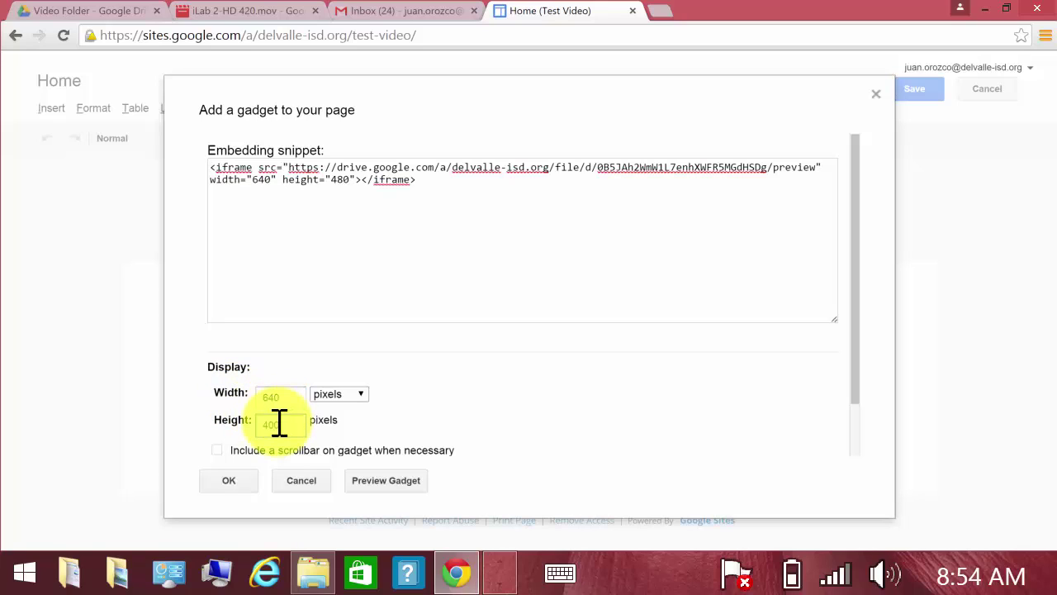
left_click_drag(275, 423, 239, 423)
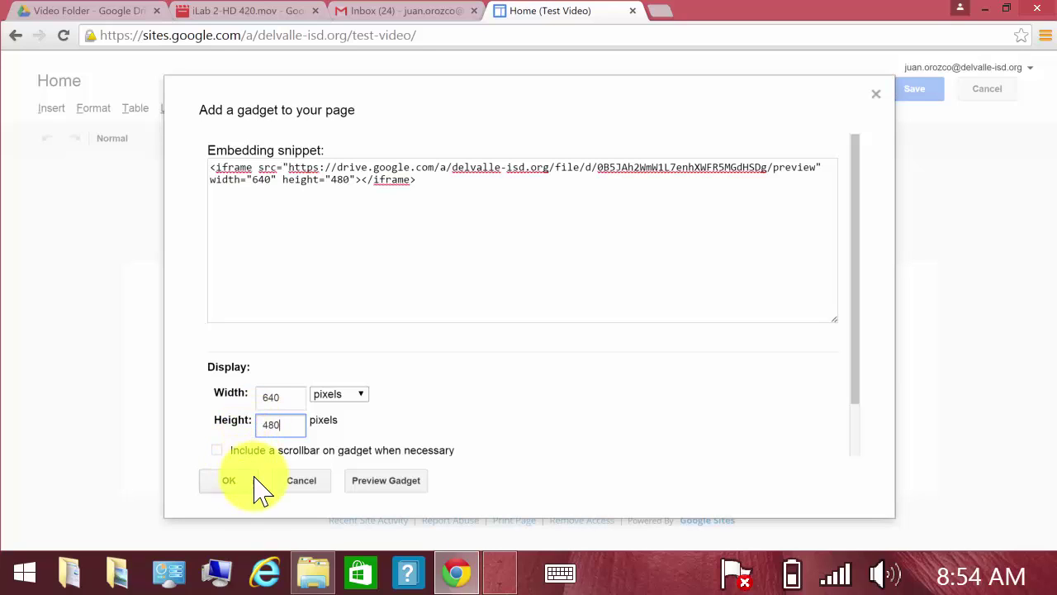
left_click(231, 483)
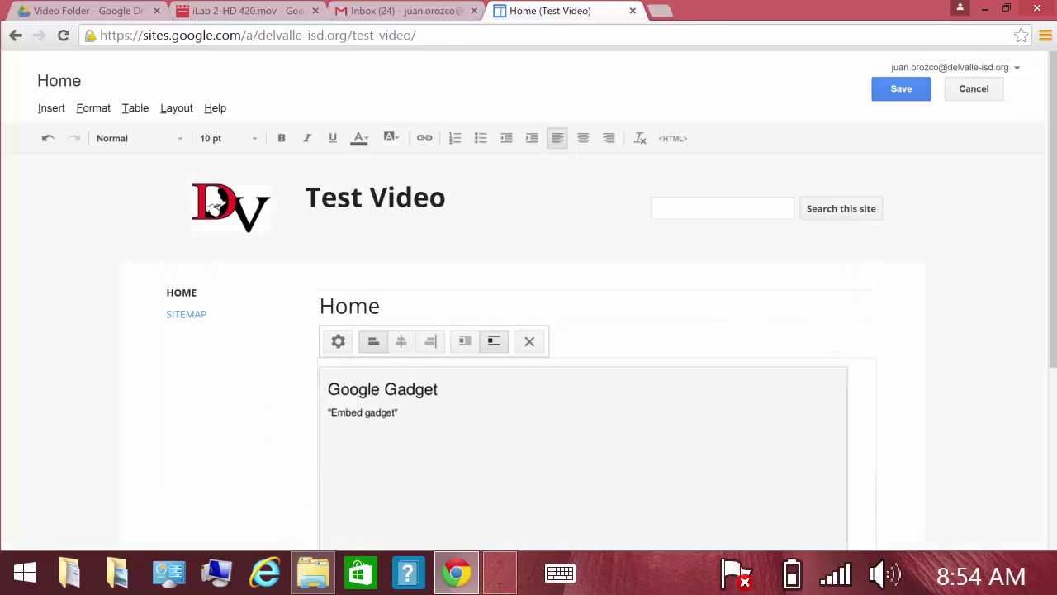
Step: Save the Home page and play the classroom video inside its Embed gadget
left_click(901, 90)
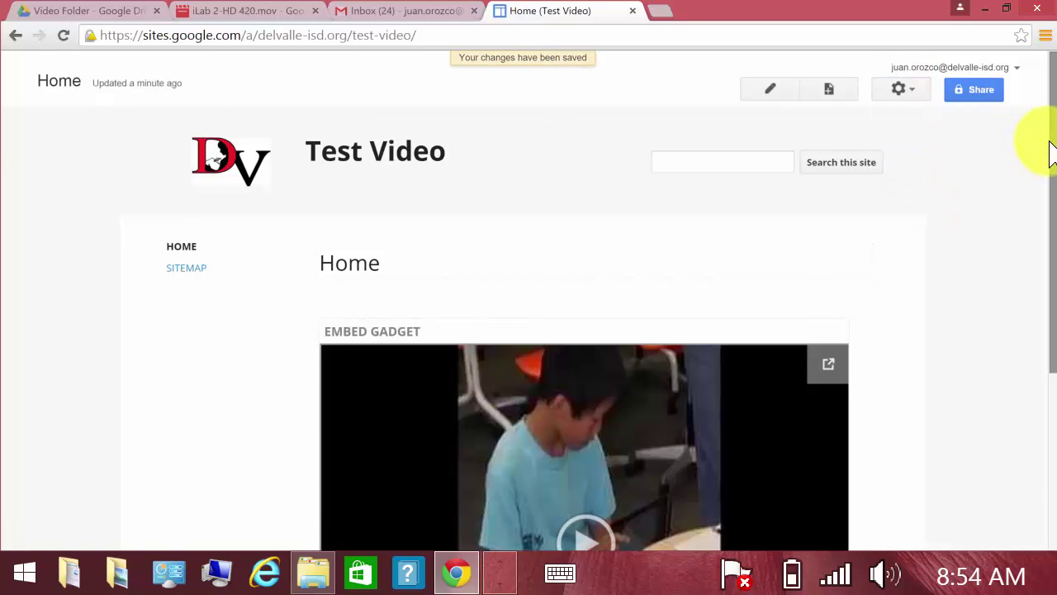
left_click_drag(1053, 149, 1047, 259)
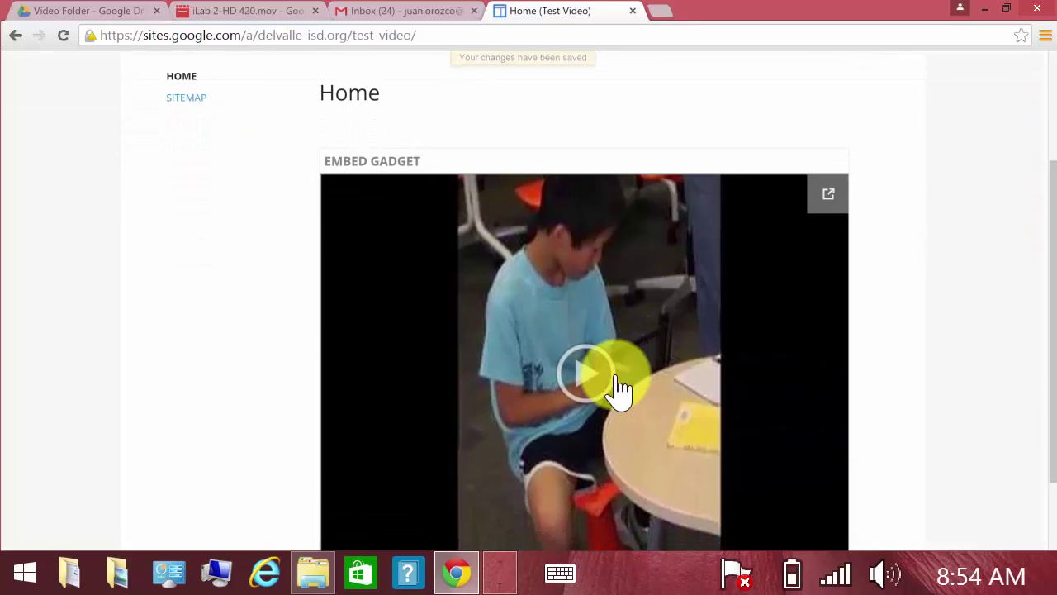
left_click(585, 373)
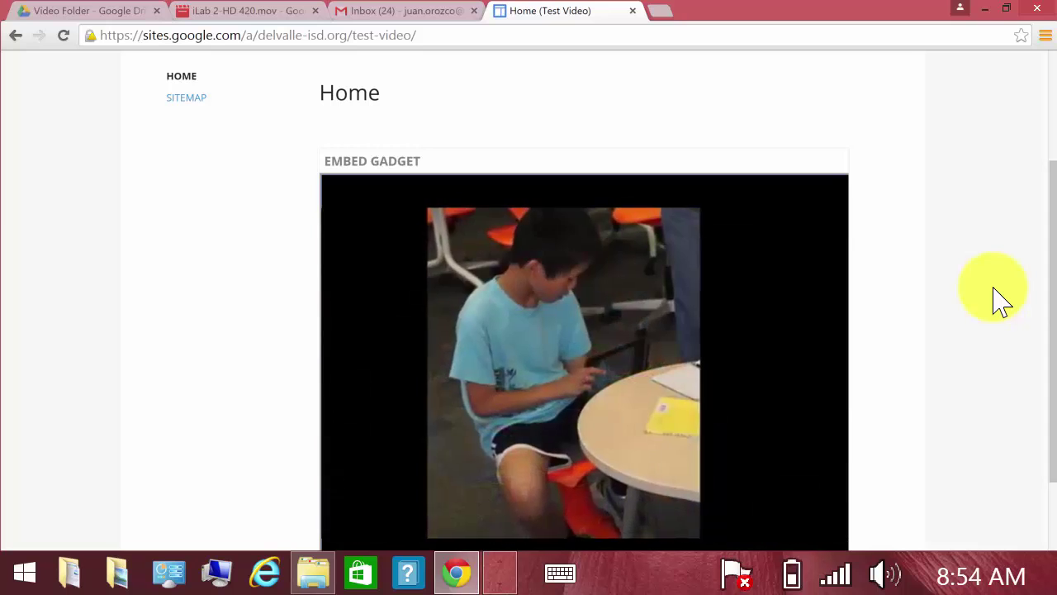
left_click(502, 578)
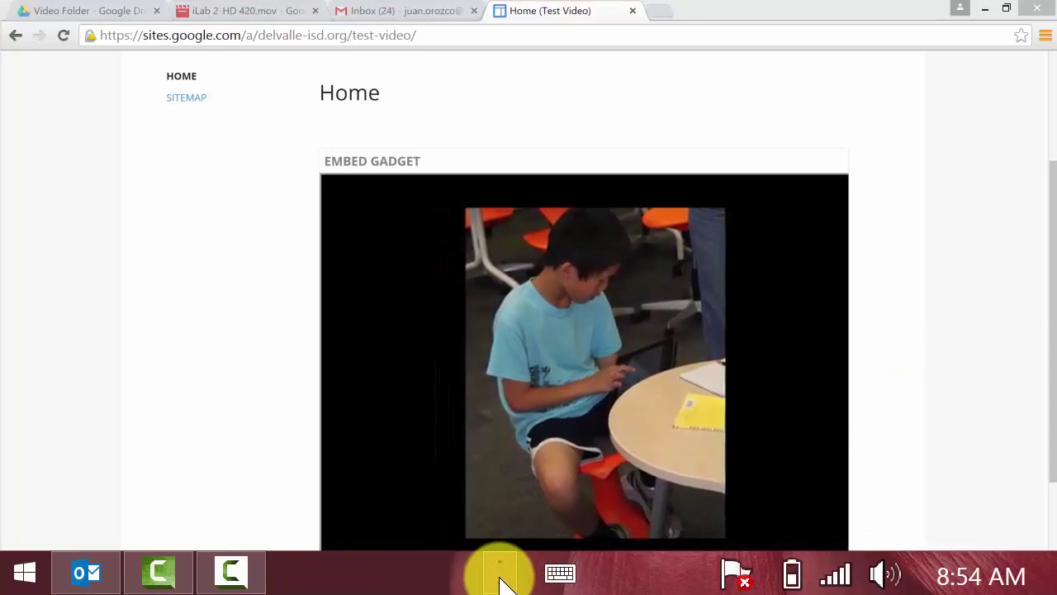
left_click(231, 572)
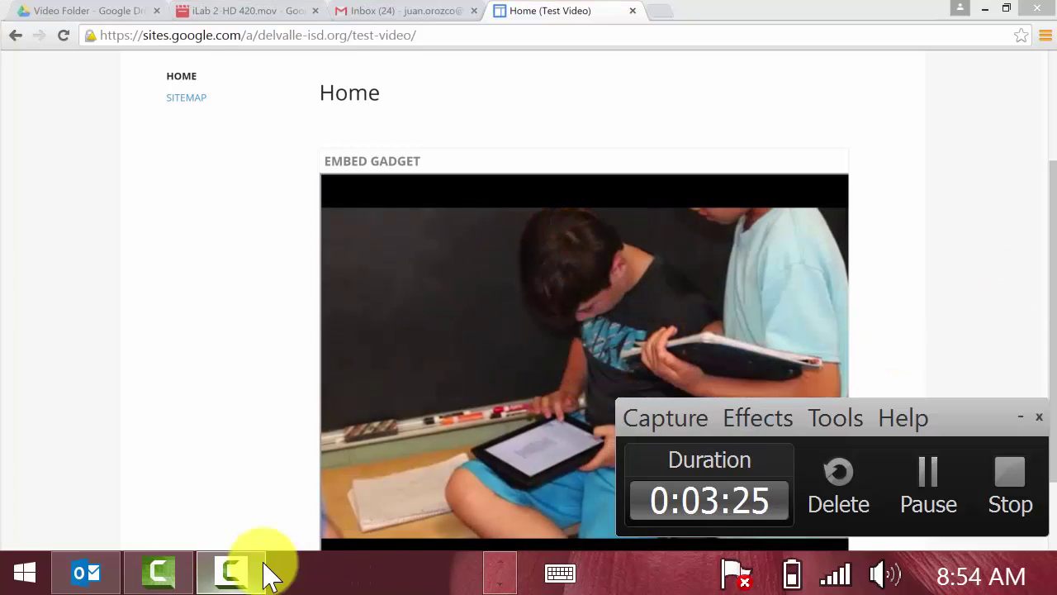